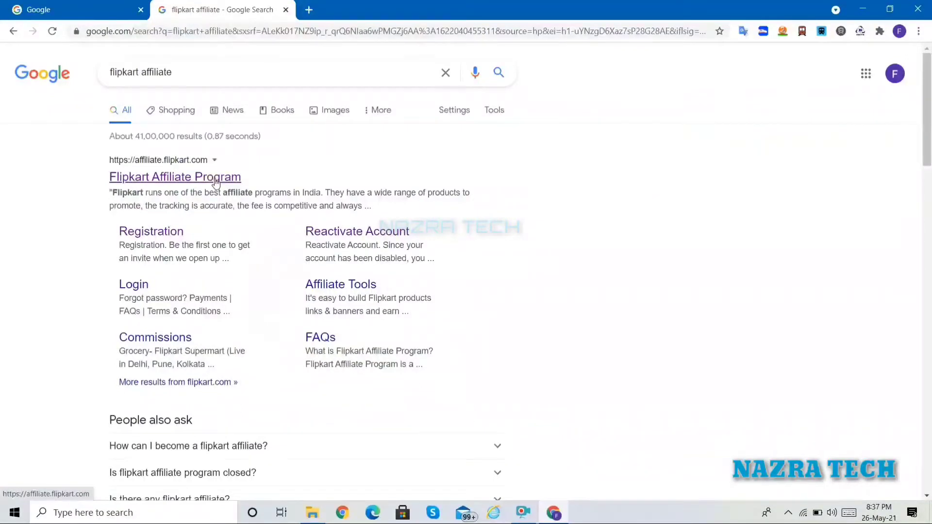
From the Google results, open the Flipkart Affiliate Program home and Reactivate Account links in new tabs, ending on the reactivation form.
right_click(223, 181)
left_click(257, 185)
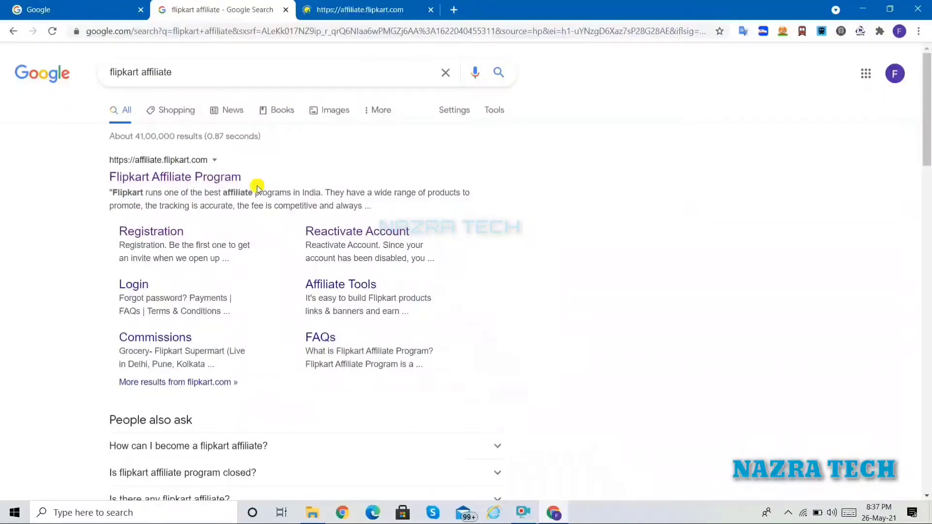
right_click(345, 236)
left_click(378, 245)
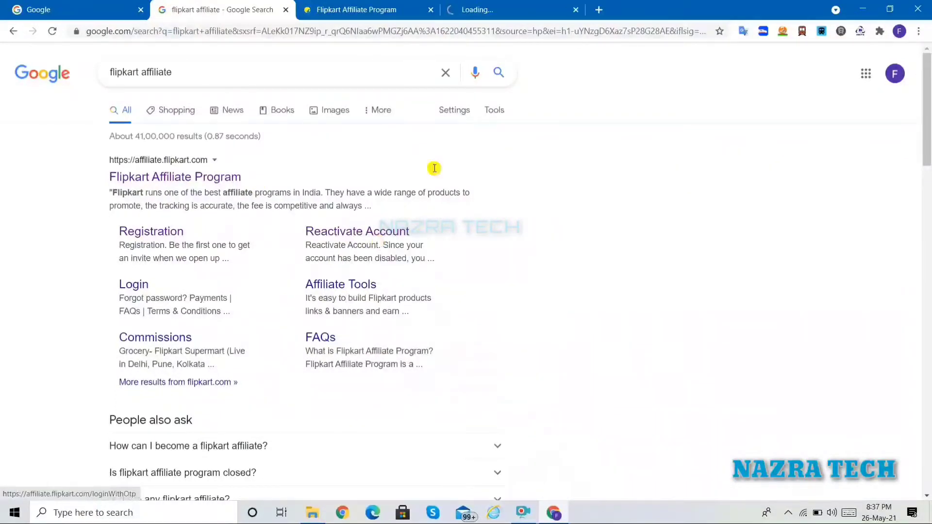
left_click(366, 13)
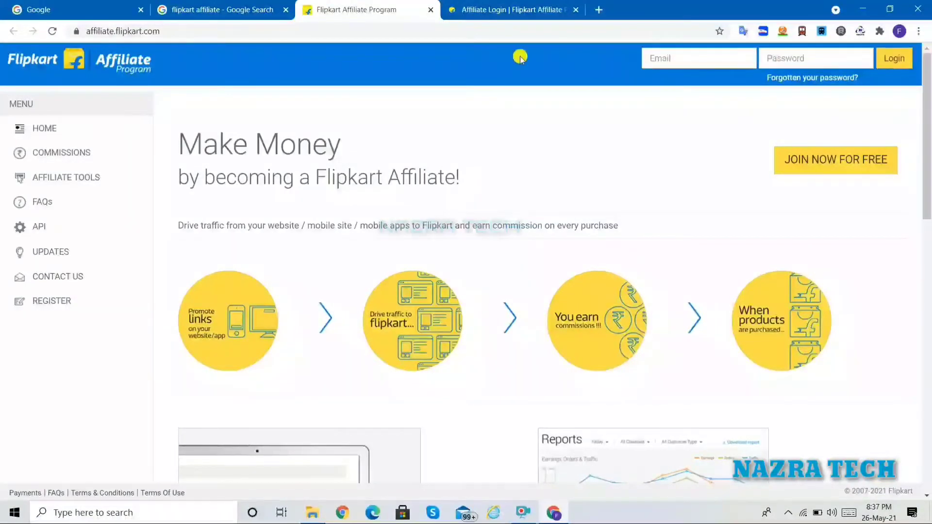
left_click(496, 11)
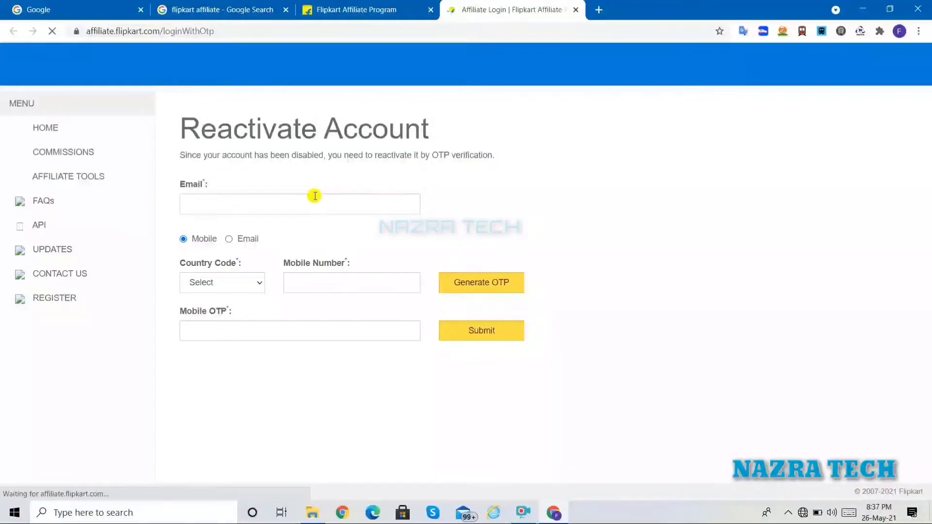
Enter the account's e-mail address on the Reactivate Account form and select Email as the verification method.
left_click(275, 198)
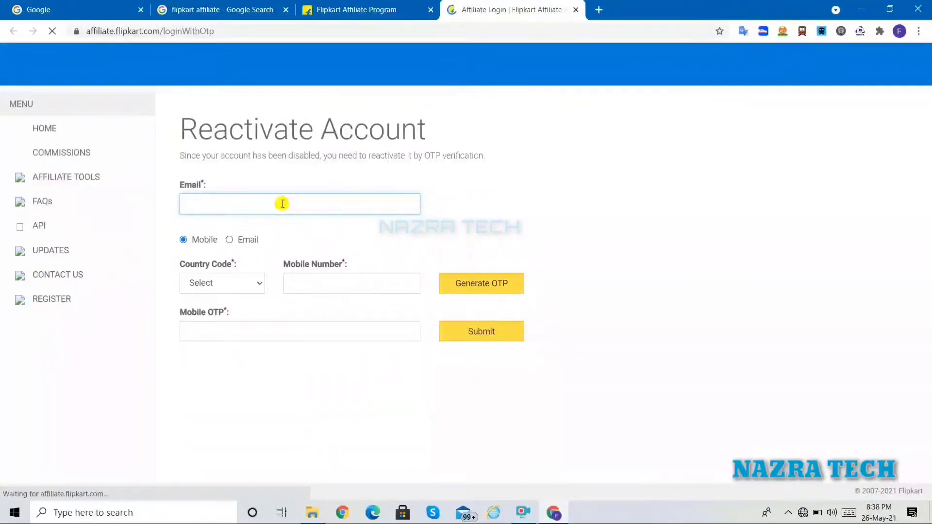
left_click(282, 203)
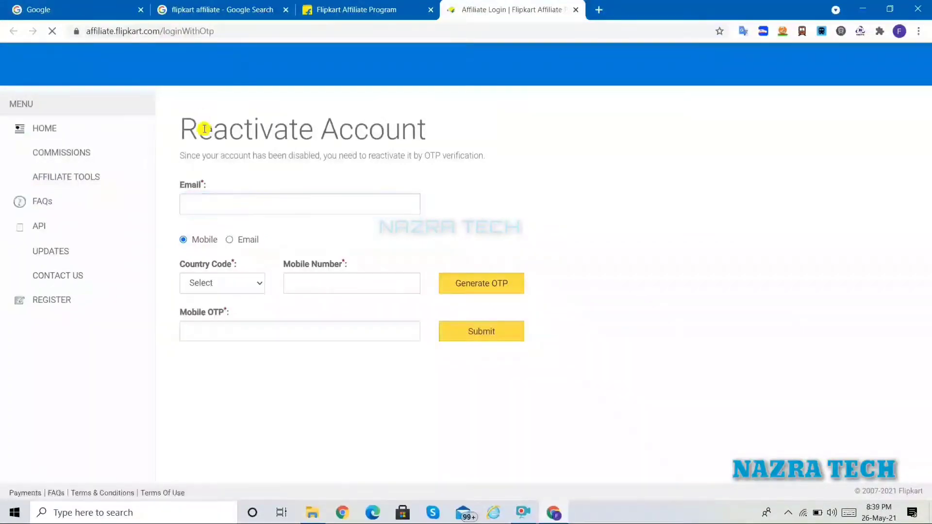
left_click(201, 209)
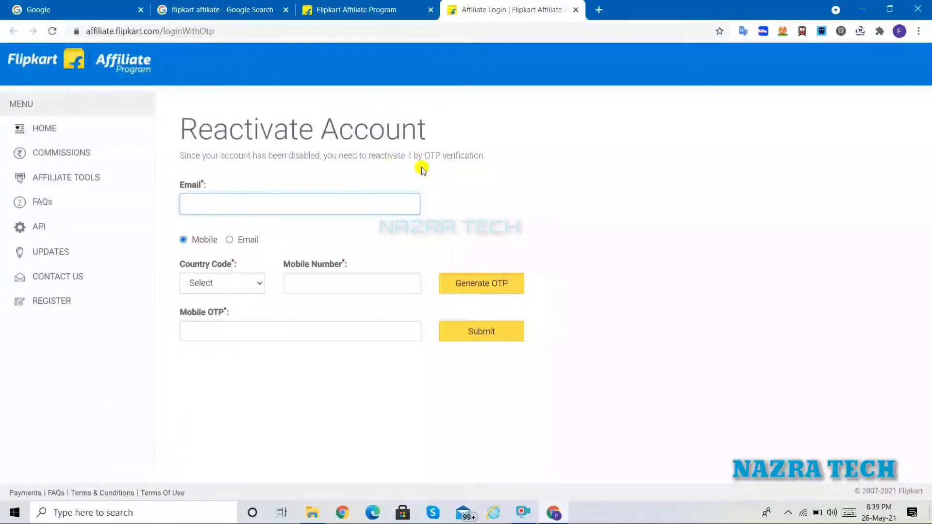
left_click(318, 209)
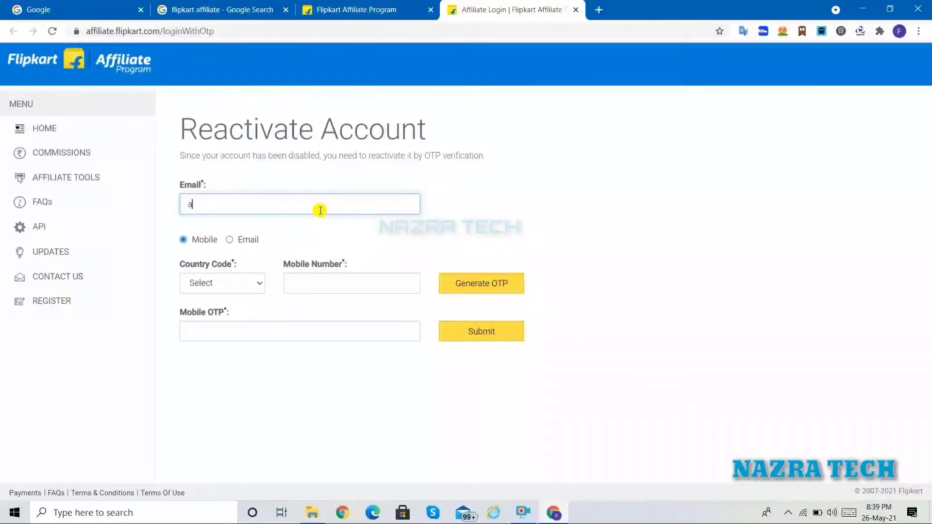
type("har")
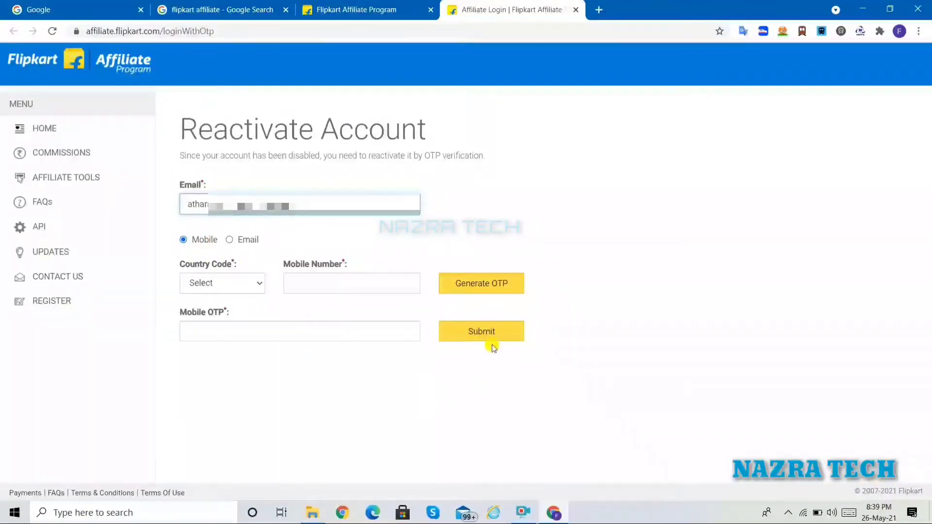
left_click(230, 240)
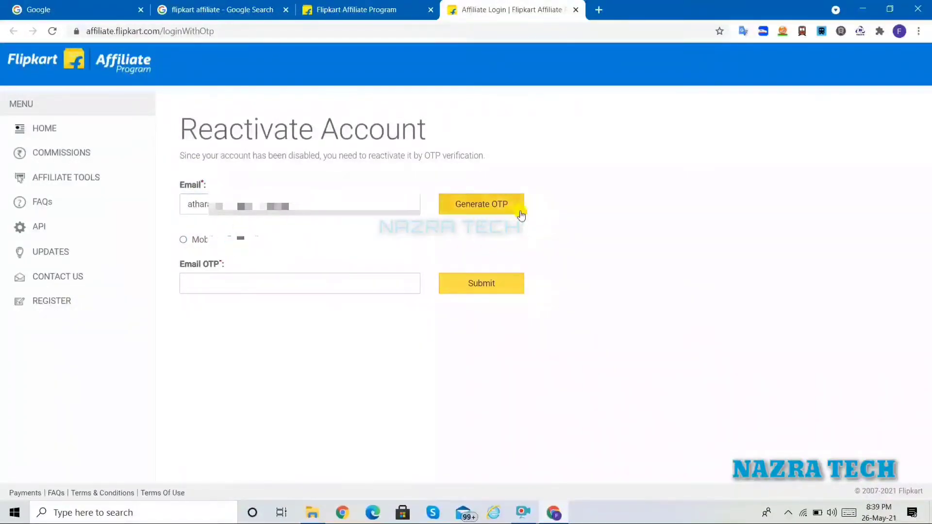
Generate an e-mail OTP, enter the received one-time code in the Email OTP field and submit.
left_click(494, 212)
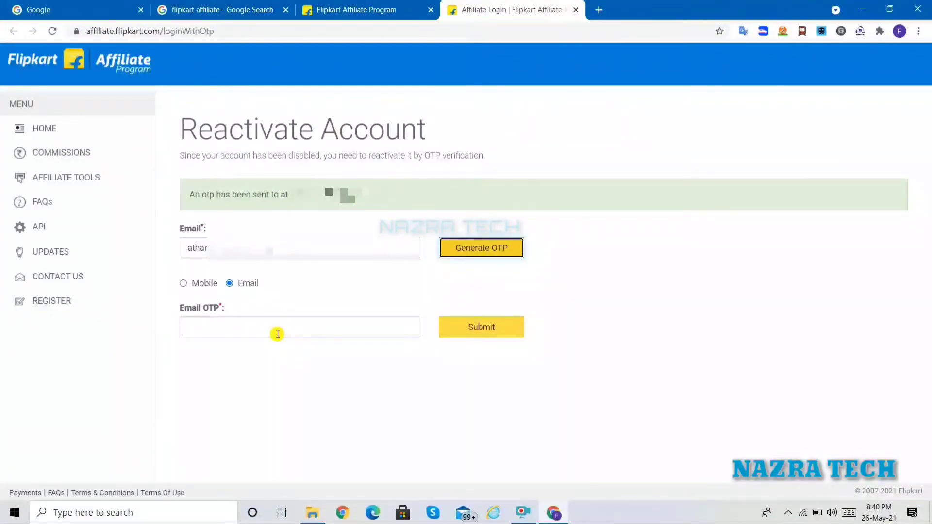
left_click(246, 329)
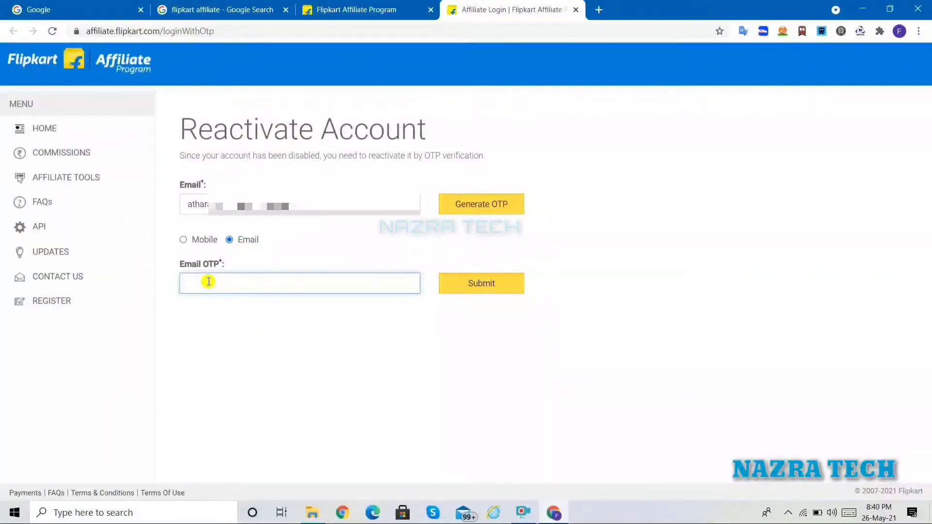
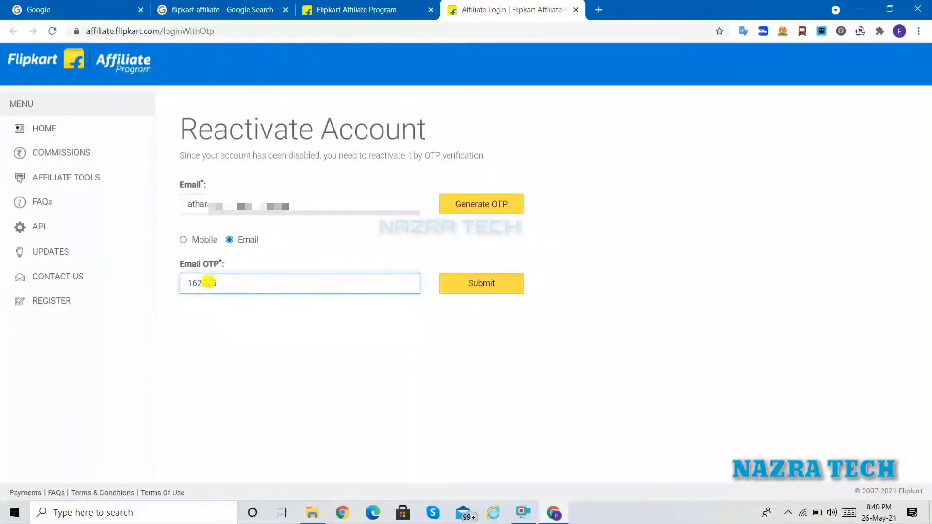
left_click(478, 282)
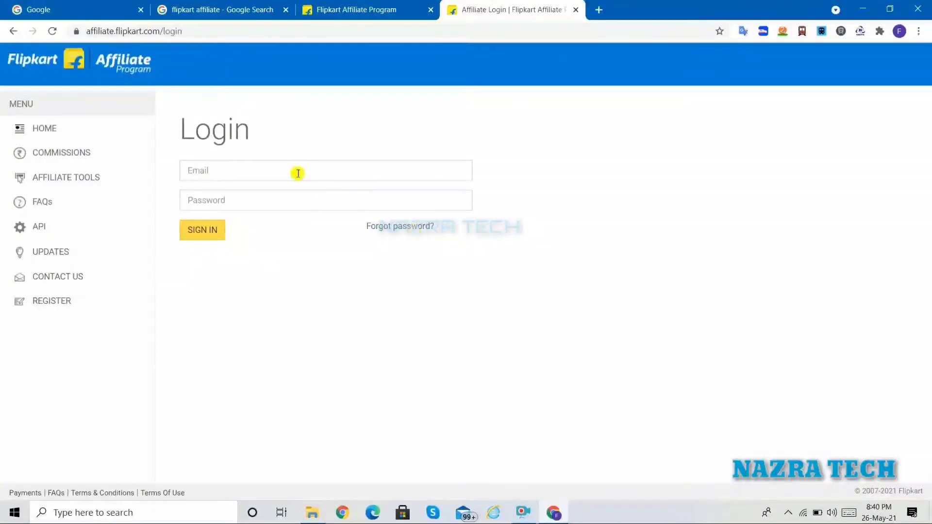
Sign in to the affiliate account using the browser's saved e-mail and password.
left_click(267, 171)
left_click(267, 171)
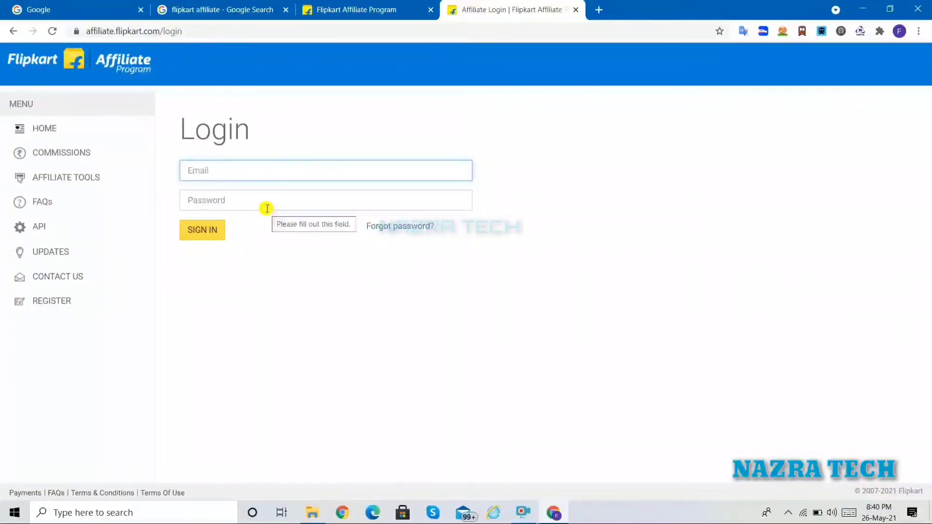
left_click(237, 172)
left_click(252, 192)
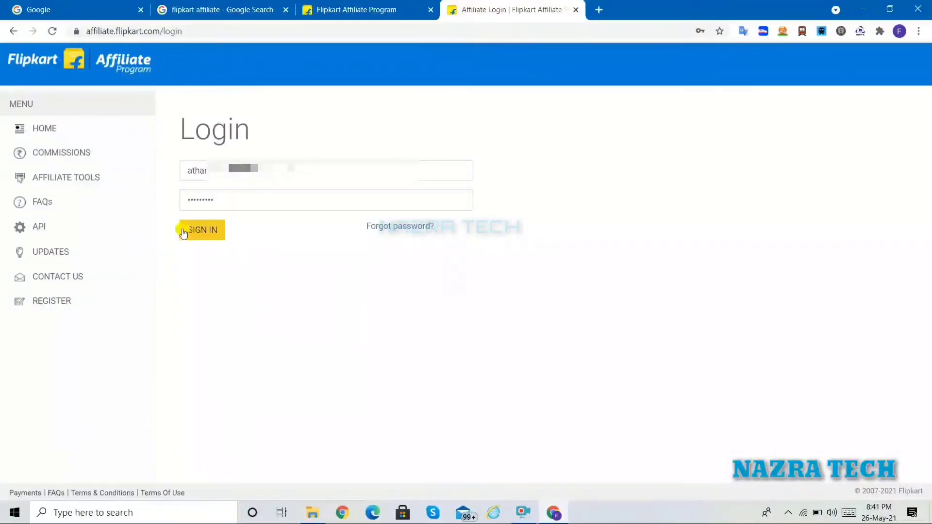
left_click(211, 234)
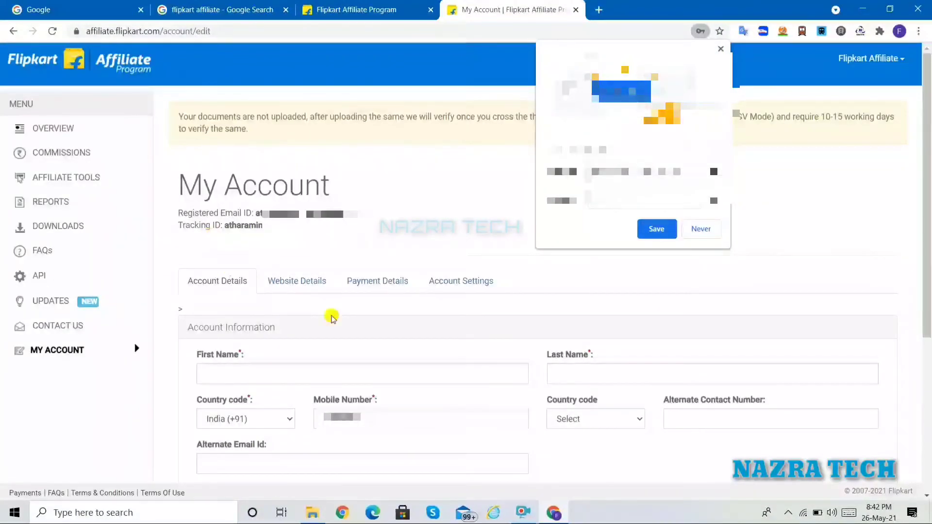
Decline Chrome's password-save prompt with Never and scroll through the Account Details fields on My Account.
left_click(702, 231)
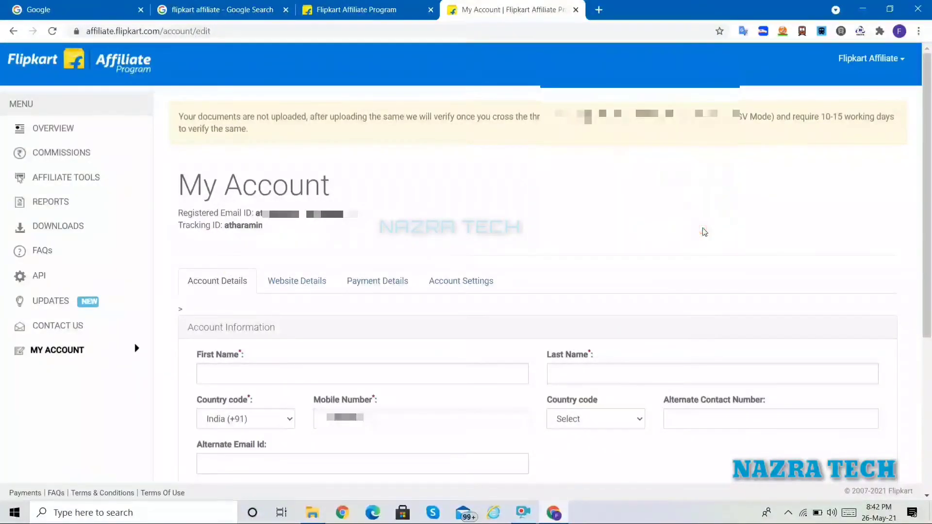
left_click_drag(929, 226, 930, 239)
scroll(930, 238, "up", 1)
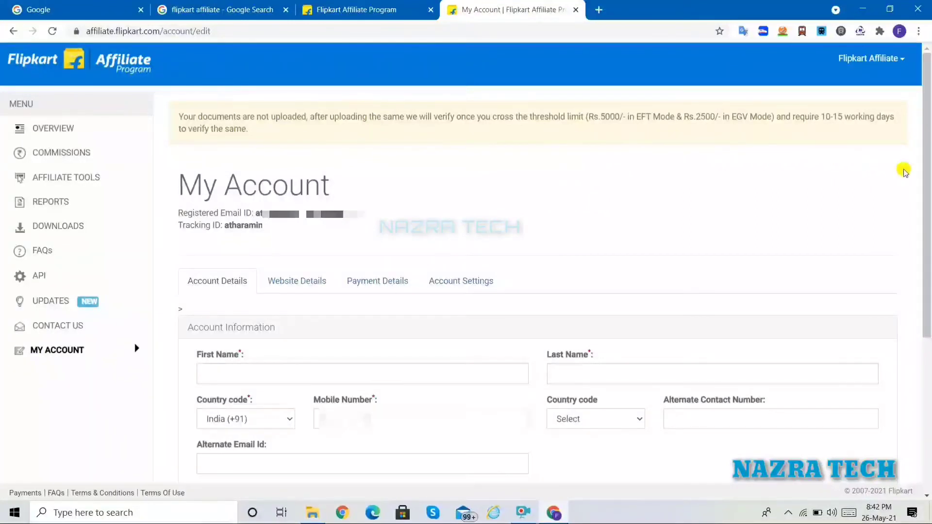
left_click_drag(927, 181, 922, 156)
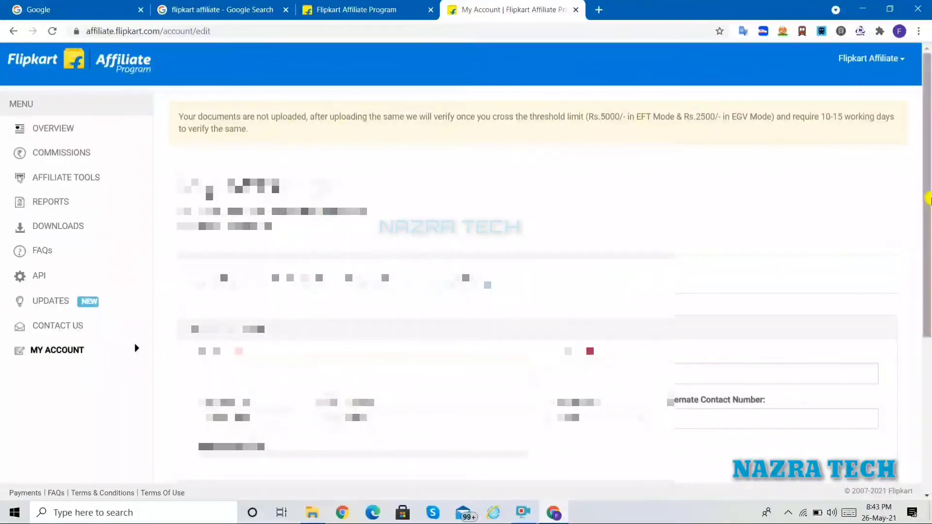
left_click_drag(927, 199, 931, 302)
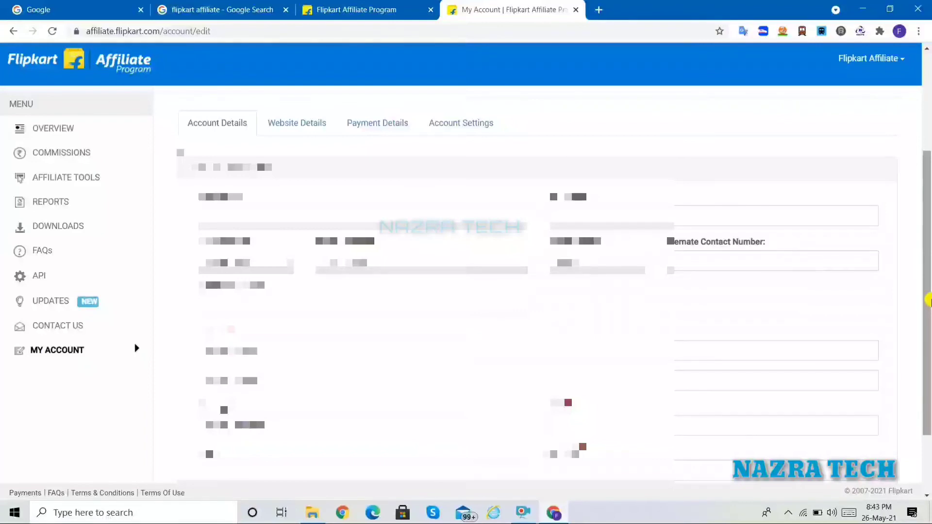
left_click_drag(928, 301, 930, 348)
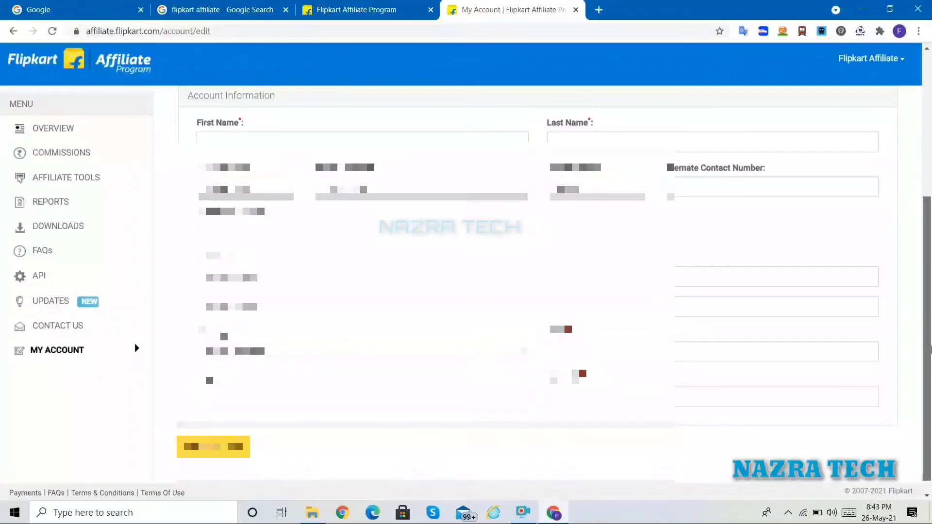
mouse_move(931, 349)
left_mouse_down()
mouse_move(930, 310)
mouse_move(930, 338)
left_mouse_up()
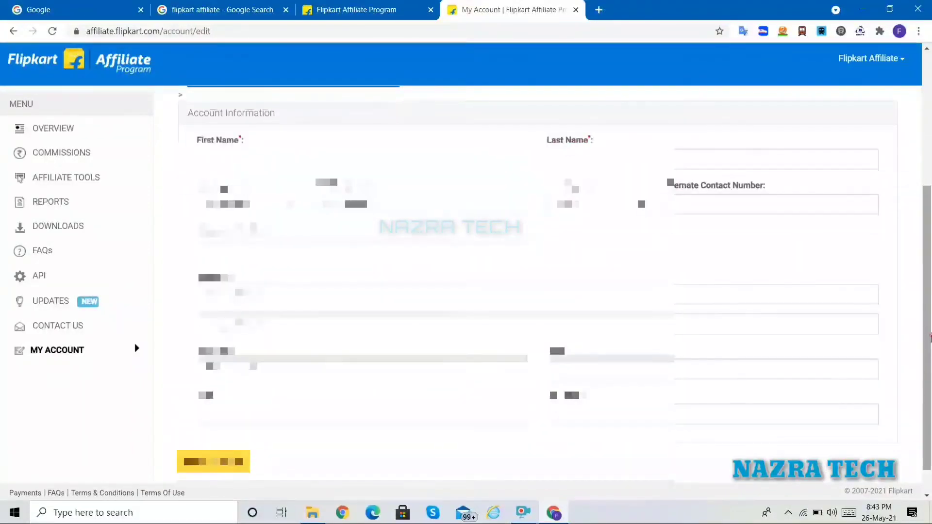
left_click_drag(927, 226, 928, 205)
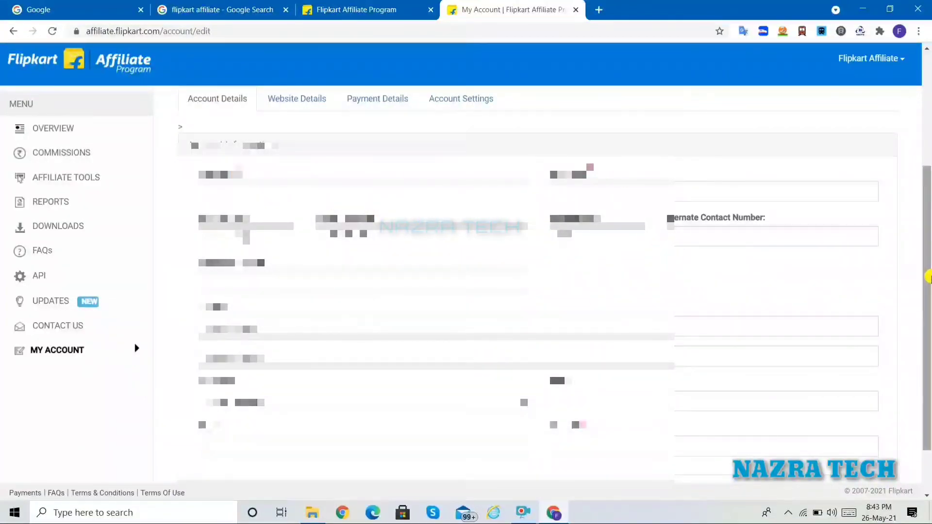
left_click_drag(928, 277, 929, 341)
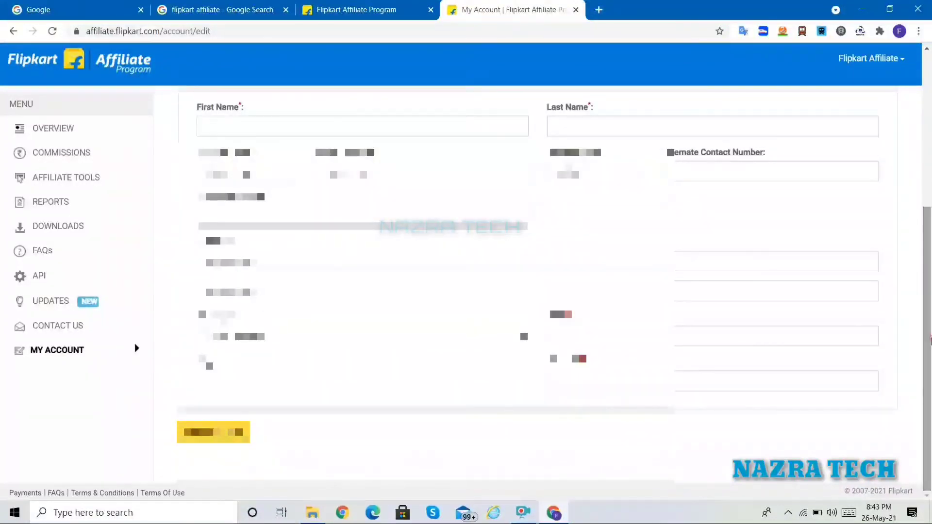